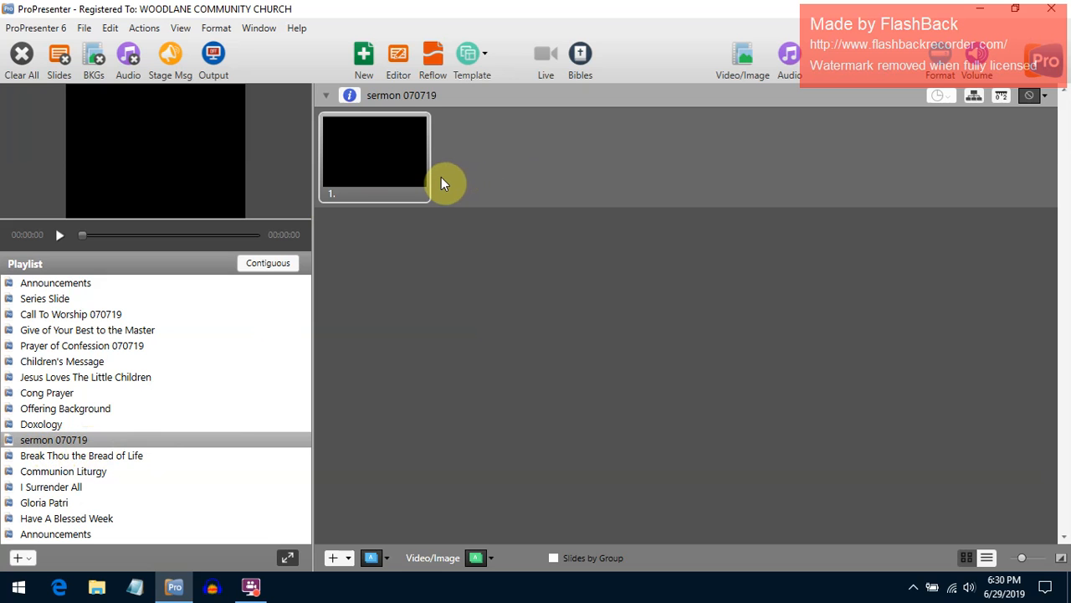
- Open the Bibles window and clear the existing passage reference
{"action": "left_click", "coordinate": [581, 55]}
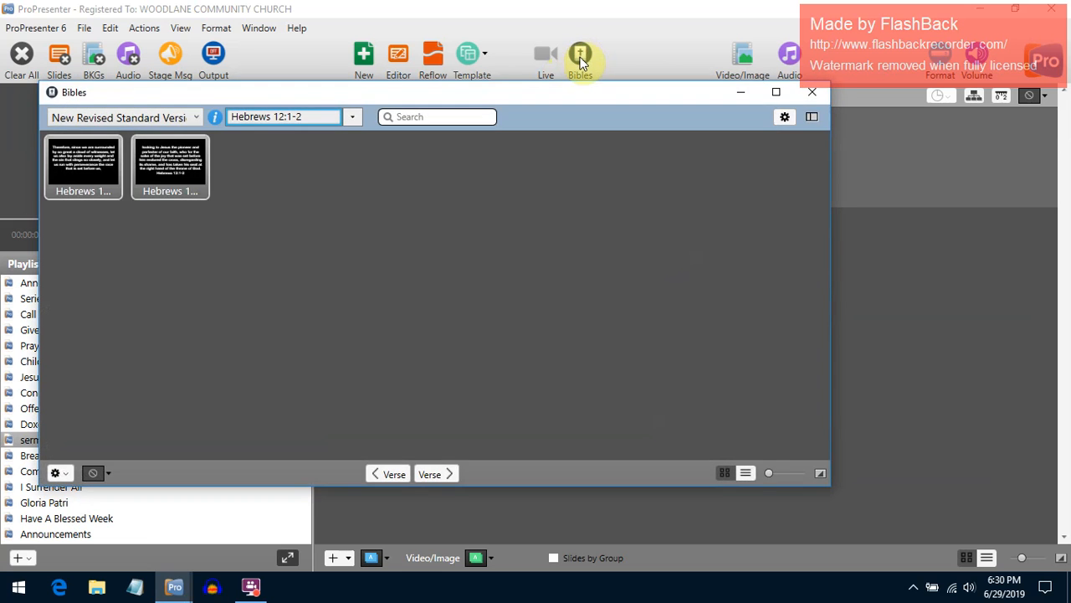
{"action": "key", "text": "BackSpace"}
{"action": "key", "text": "BackSpace"}
{"action": "key", "text": "BackSpace"}
{"action": "key", "text": "BackSpace"}
{"action": "key", "text": "BackSpace"}
{"action": "key", "text": "BackSpace"}
{"action": "key", "text": "BackSpace"}
{"action": "key", "text": "BackSpace"}
{"action": "key", "text": "BackSpace"}
{"action": "key", "text": "BackSpace"}
{"action": "key", "text": "BackSpace"}
{"action": "key", "text": "BackSpace"}
{"action": "key", "text": "BackSpace"}
{"action": "key", "text": "BackSpace"}
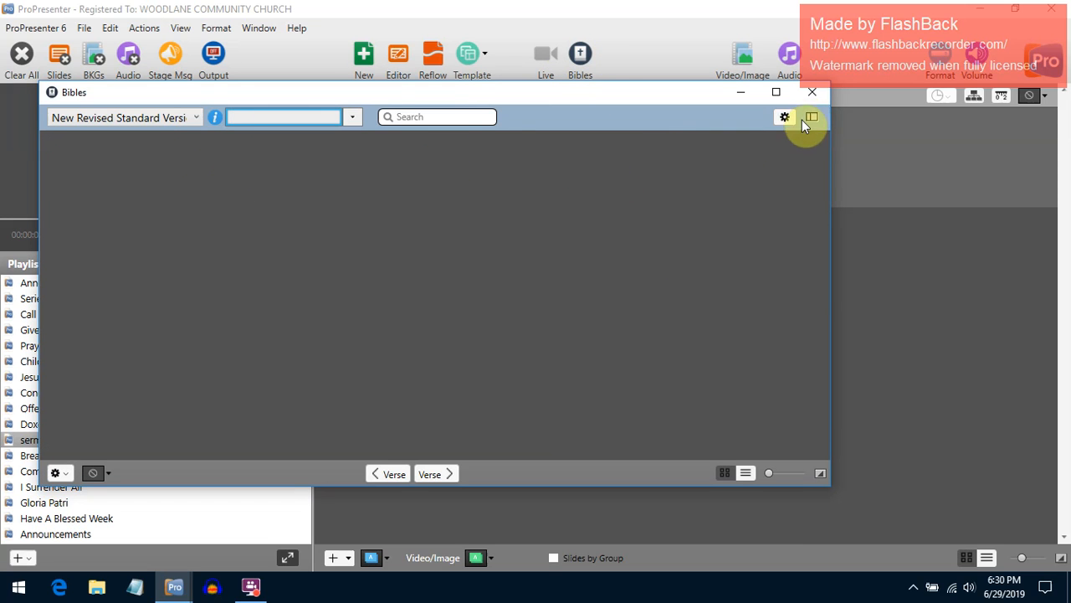
- Choose the New Revised Standard Version and look up Genesis 1:1-10
{"action": "left_click", "coordinate": [195, 119]}
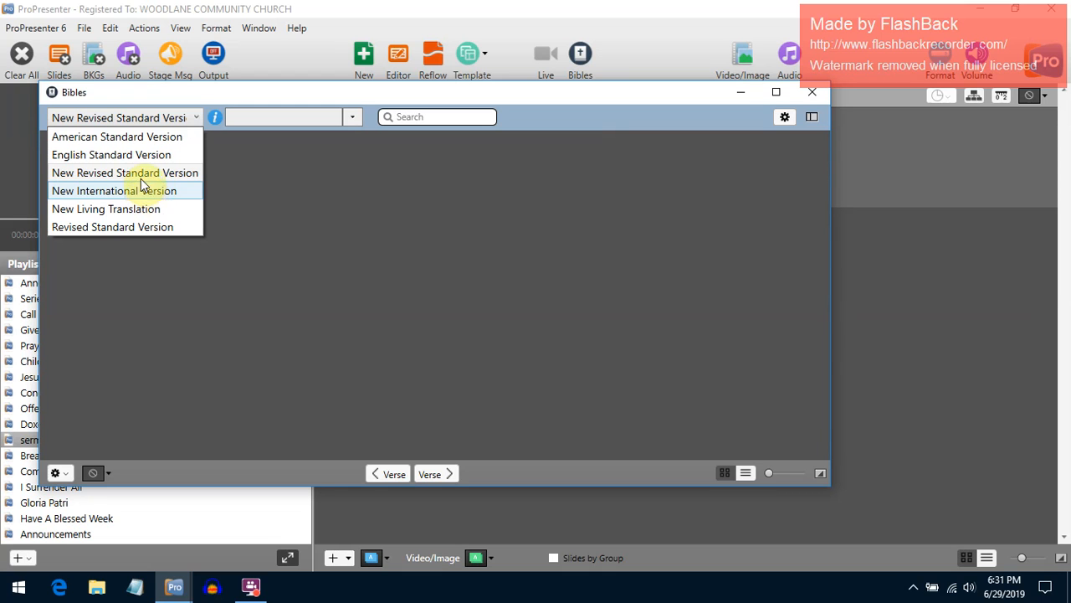
{"action": "left_click", "coordinate": [140, 173]}
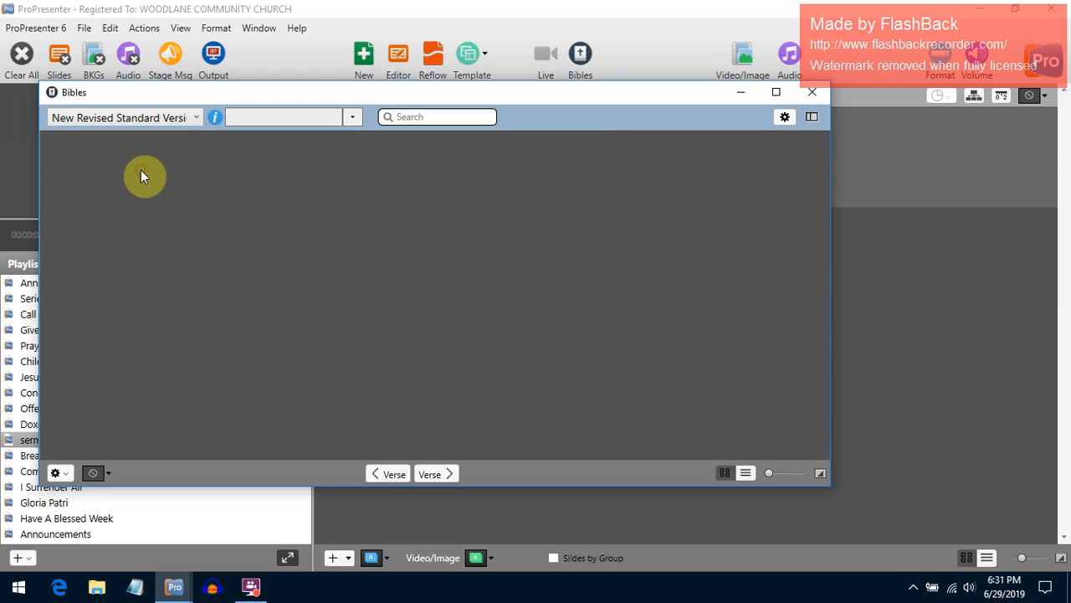
{"action": "left_click", "coordinate": [270, 115]}
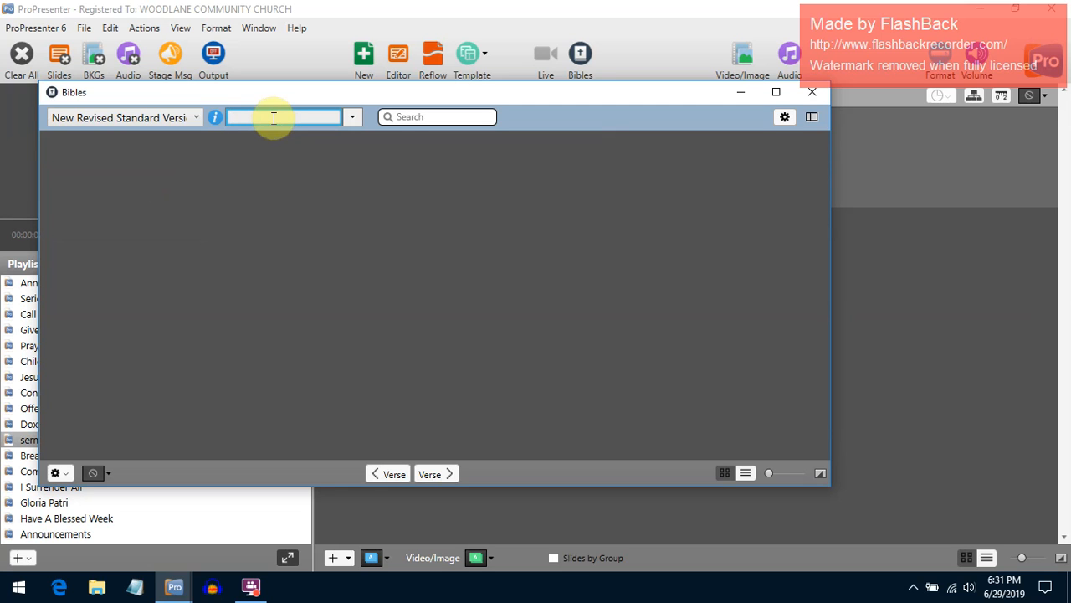
{"action": "type", "text": "genesis 1:1-10"}
{"action": "key", "text": "Return"}
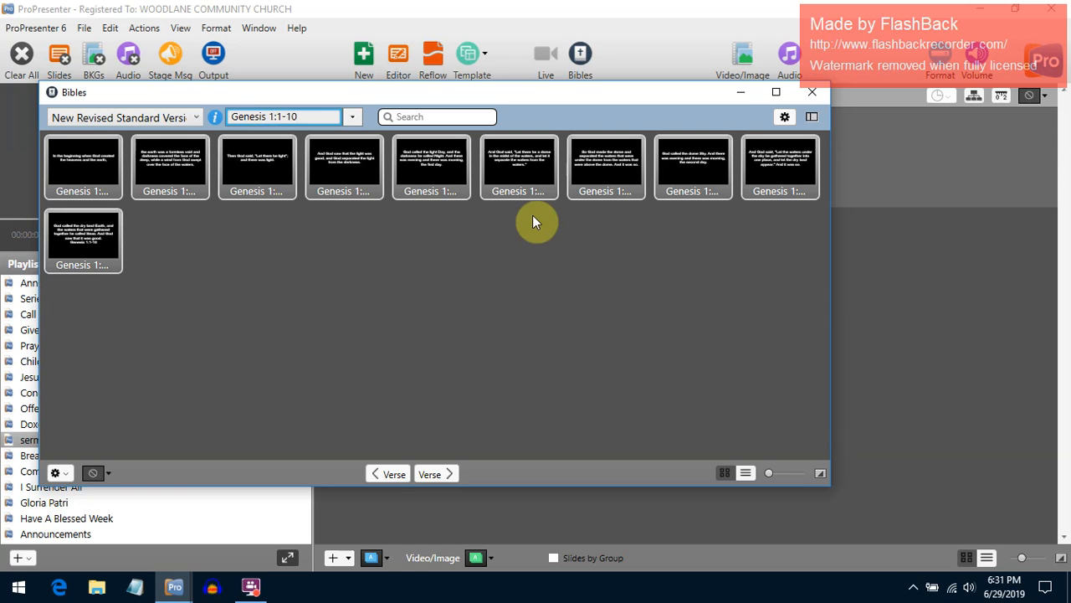
- Pick Genesis chapter 6, verses 1 to 22, from the list of books, chapters and verses
{"action": "left_click", "coordinate": [354, 119]}
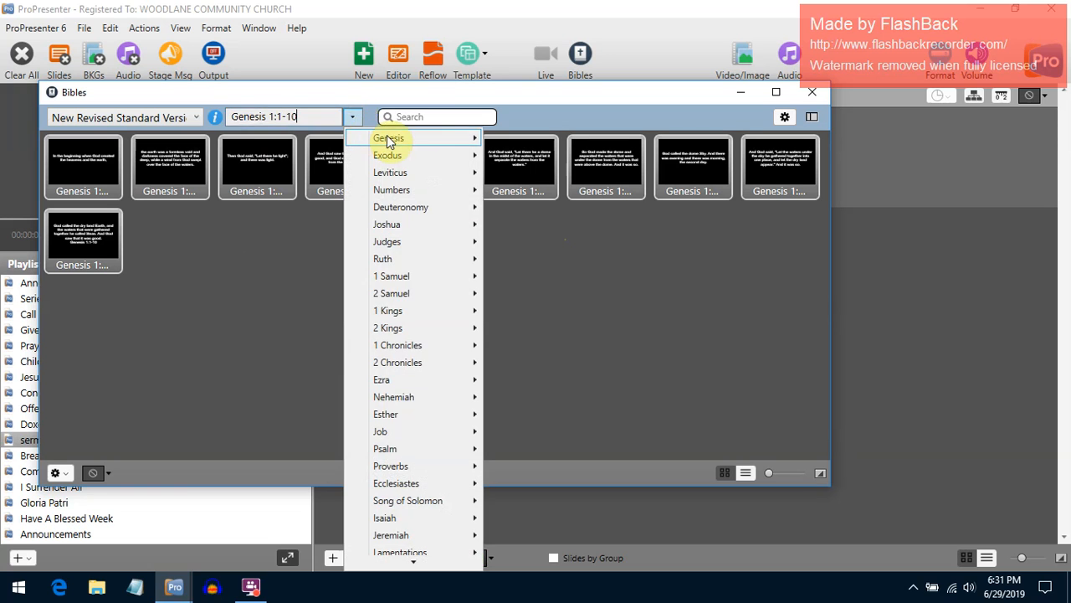
{"action": "mouse_move", "coordinate": [393, 144]}
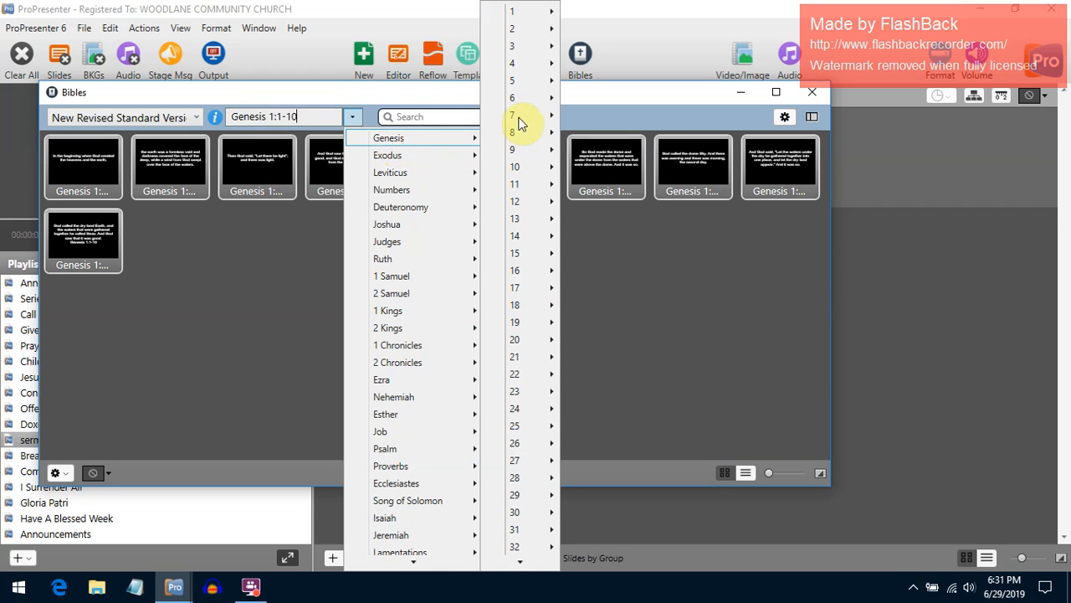
{"action": "mouse_move", "coordinate": [531, 98]}
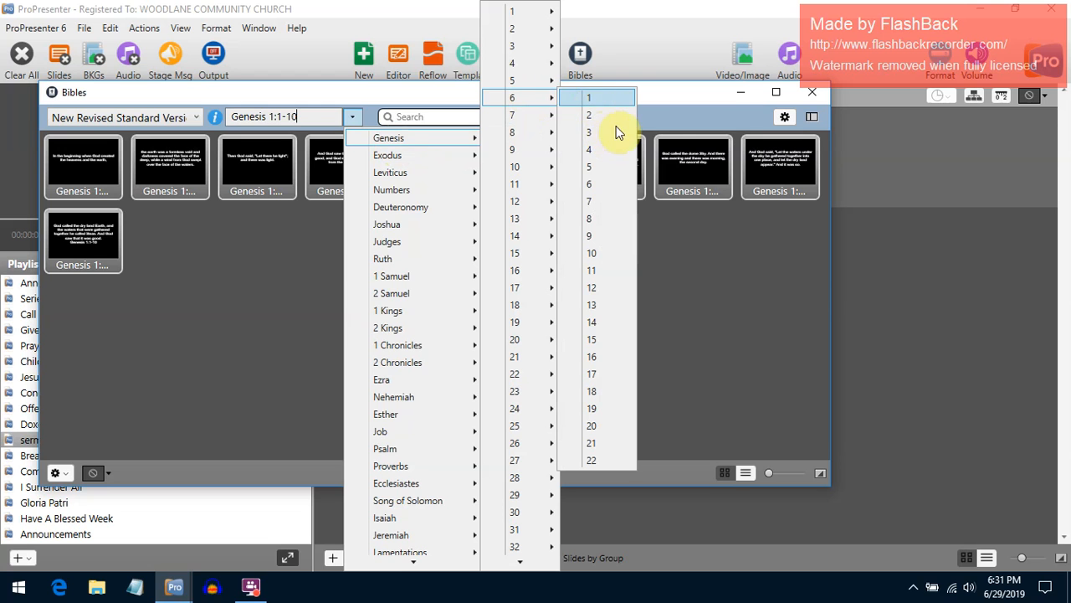
{"action": "left_click", "coordinate": [692, 312]}
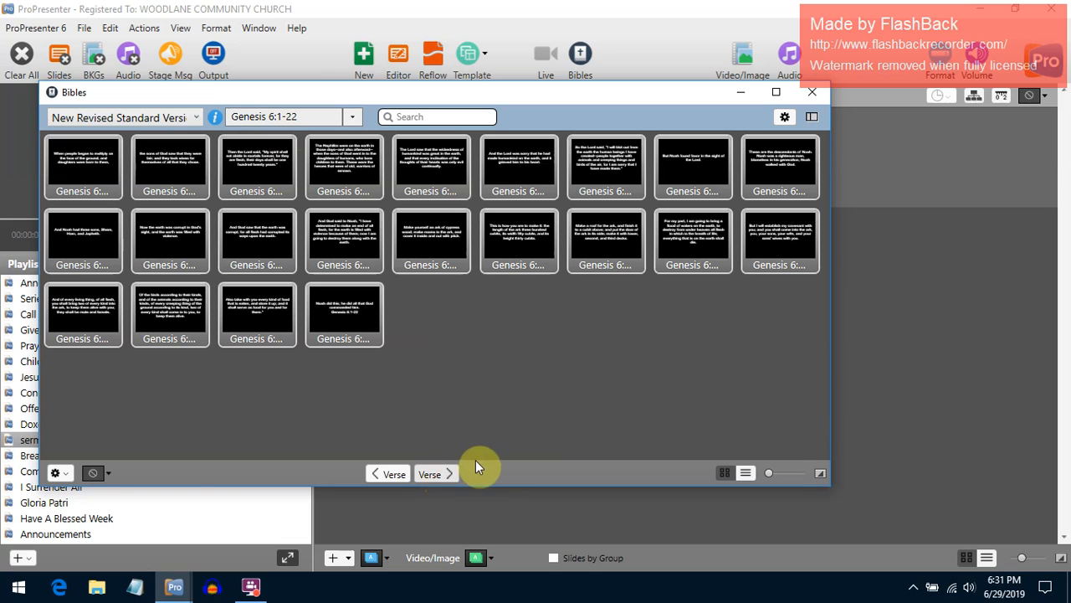
- Extend the Genesis 6 passage by one verse, and change its end to 7:3
{"action": "left_click", "coordinate": [438, 473]}
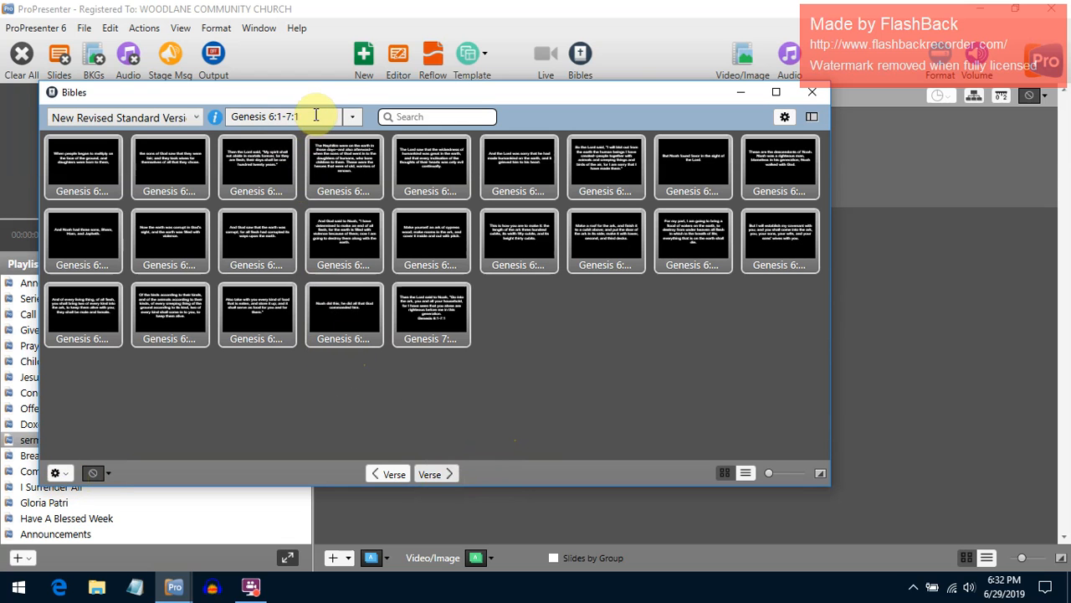
{"action": "key", "text": "BackSpace"}
{"action": "type", "text": "3"}
- Replace the passage reference with Genesis 1:1-10 and load its verses
{"action": "left_click_drag", "start_coordinate": [315, 114], "coordinate": [231, 114]}
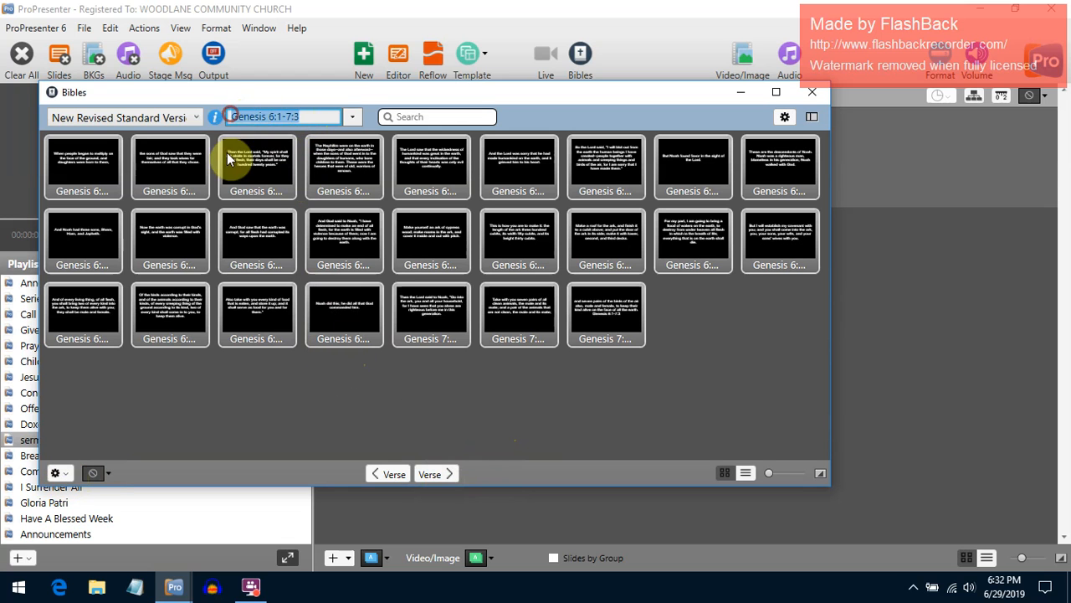
{"action": "key", "text": "BackSpace"}
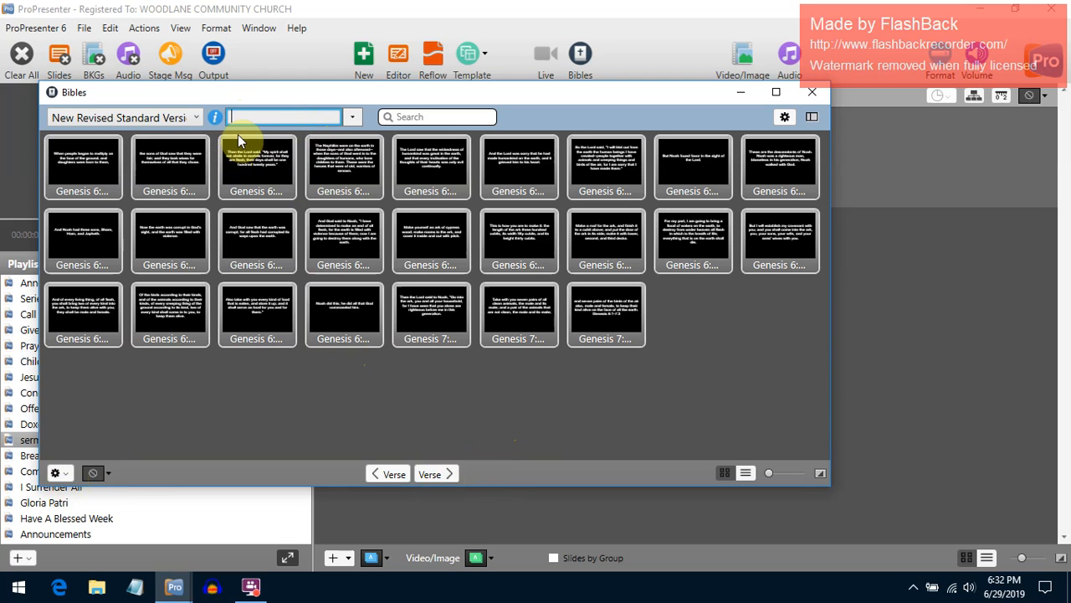
{"action": "type", "text": "genesis 1:1-10"}
{"action": "key", "text": "Return"}
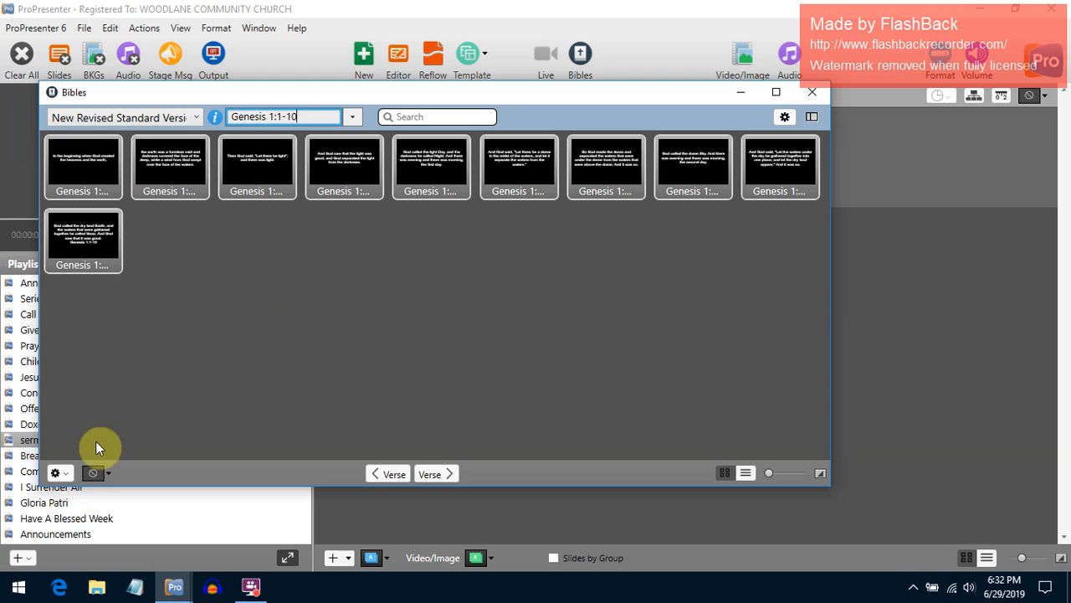
- Copy the Genesis 1:1-10 verse slides to the current sermon document and close the Bibles window
{"action": "left_click", "coordinate": [59, 475]}
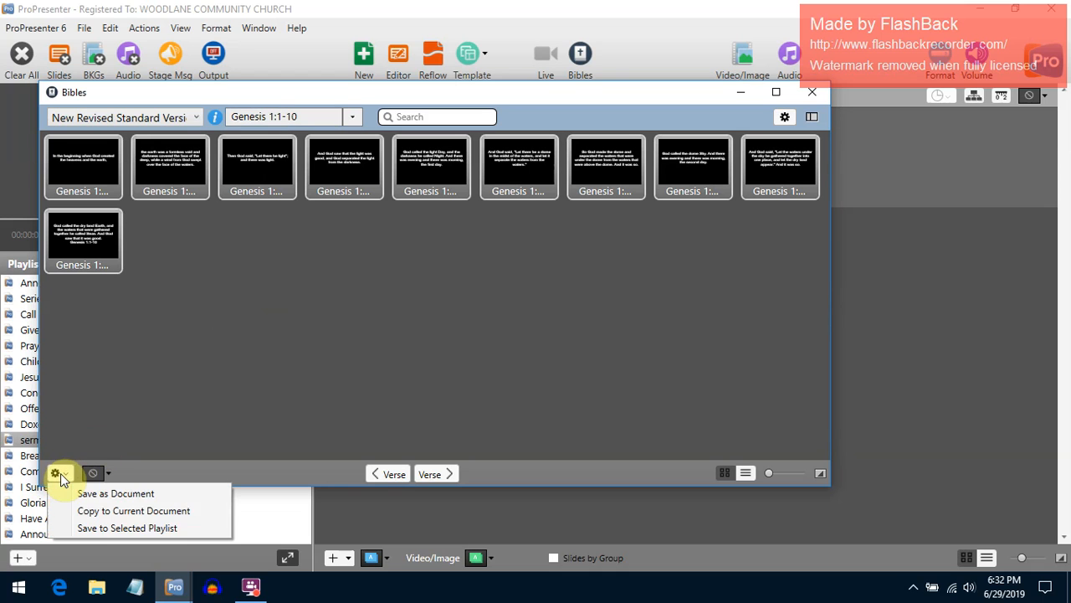
{"action": "left_click", "coordinate": [127, 510]}
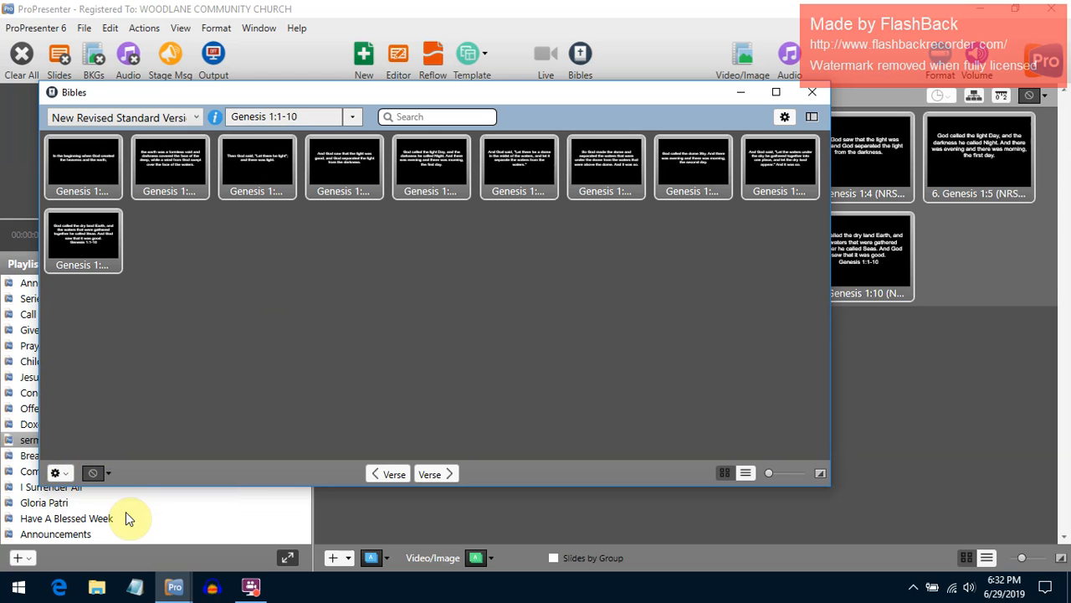
{"action": "left_click", "coordinate": [815, 92]}
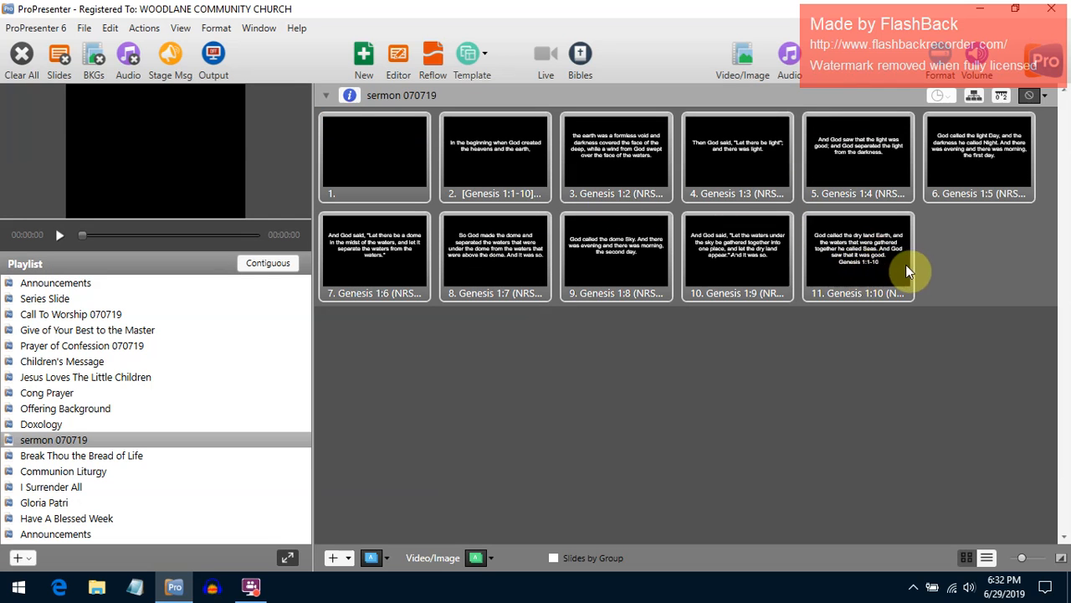
- Add a blank slide at the end of the sermon document and enlarge the slide thumbnails
{"action": "left_click", "coordinate": [331, 558]}
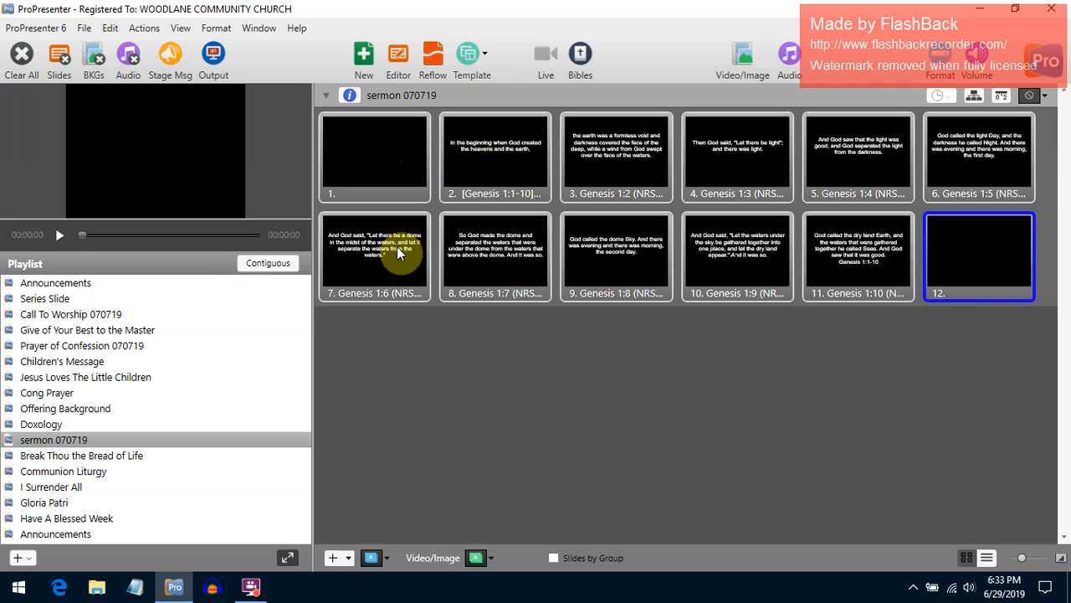
{"action": "left_click", "coordinate": [1028, 557]}
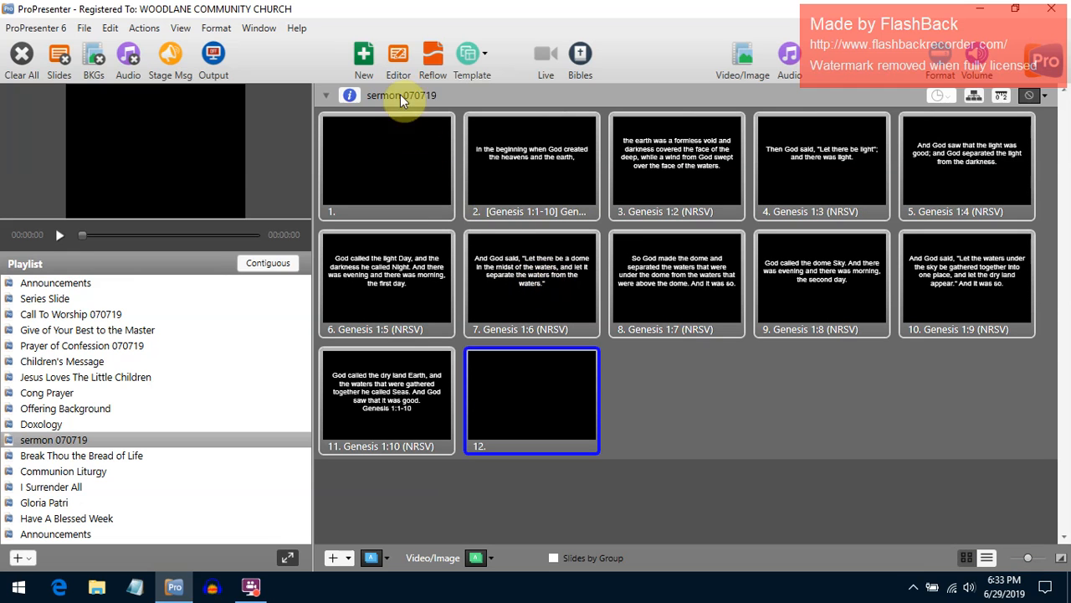
- In the slide editor, insert a line break before the final "the waters" on the Genesis 1:6 slide, and close the editor
{"action": "left_click", "coordinate": [399, 58]}
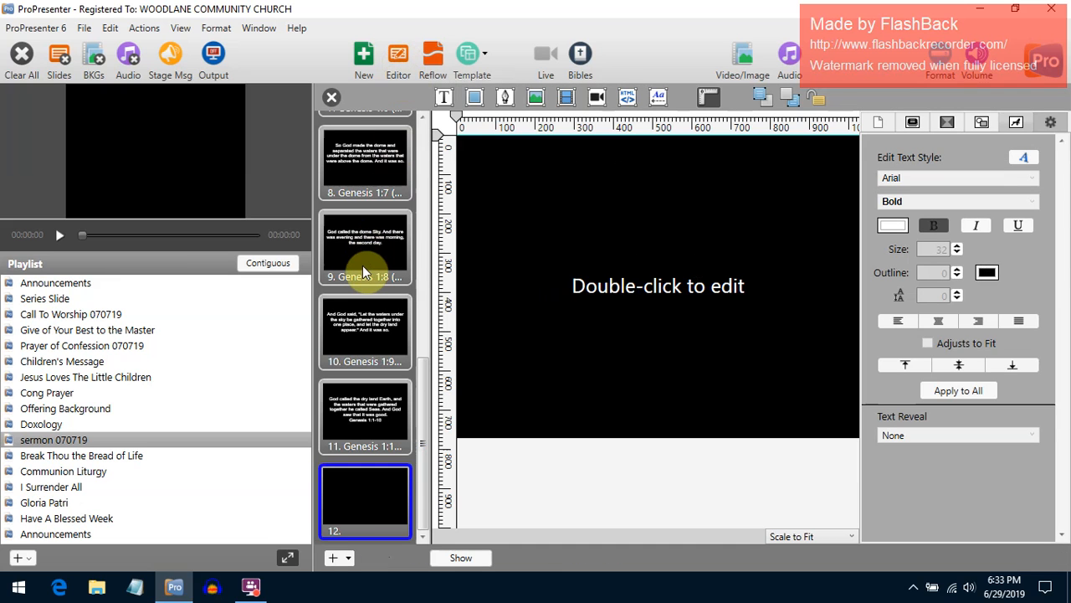
{"action": "scroll", "coordinate": [362, 265], "scroll_direction": "up", "scroll_amount": 2}
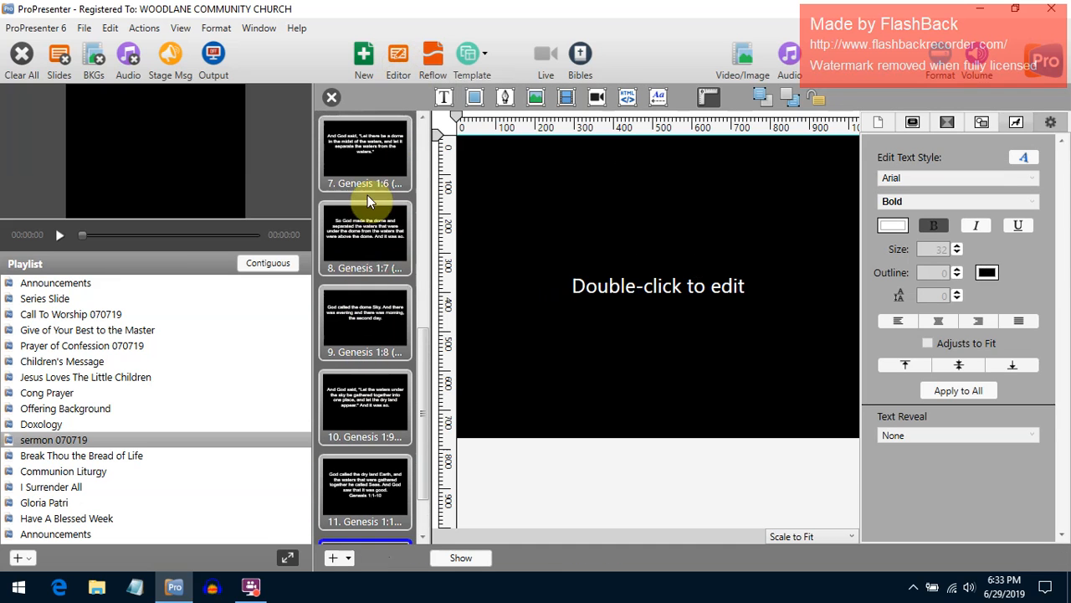
{"action": "left_click", "coordinate": [373, 151]}
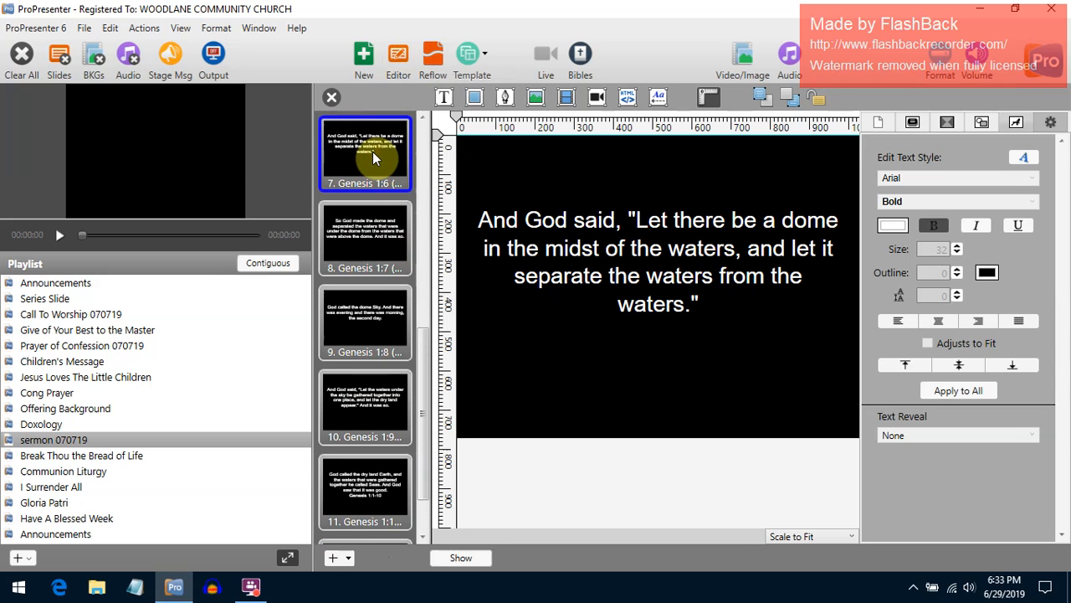
{"action": "left_click", "coordinate": [774, 281]}
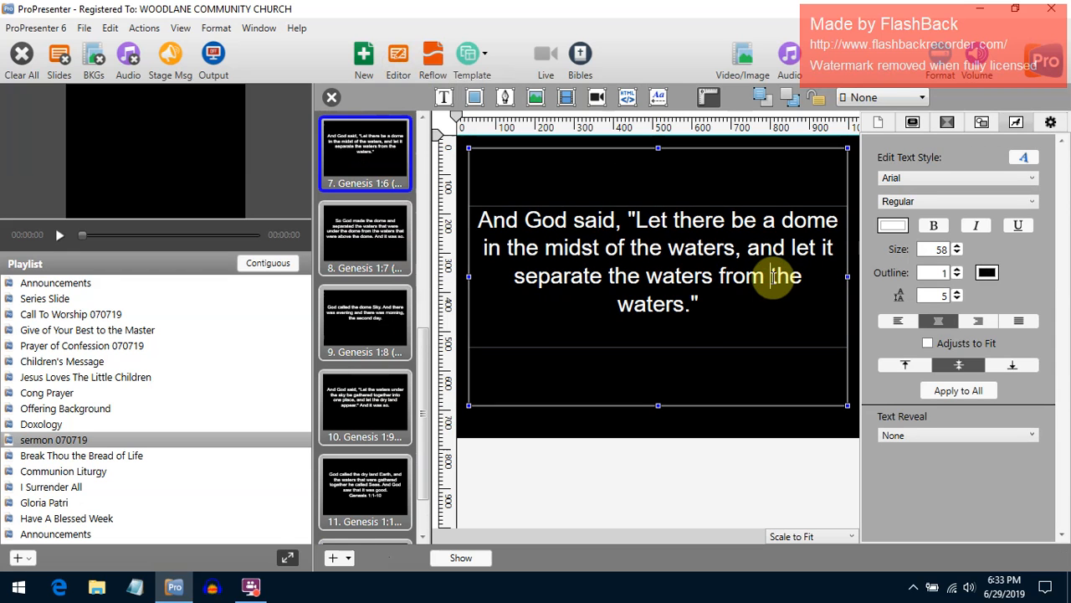
{"action": "key", "text": "Return"}
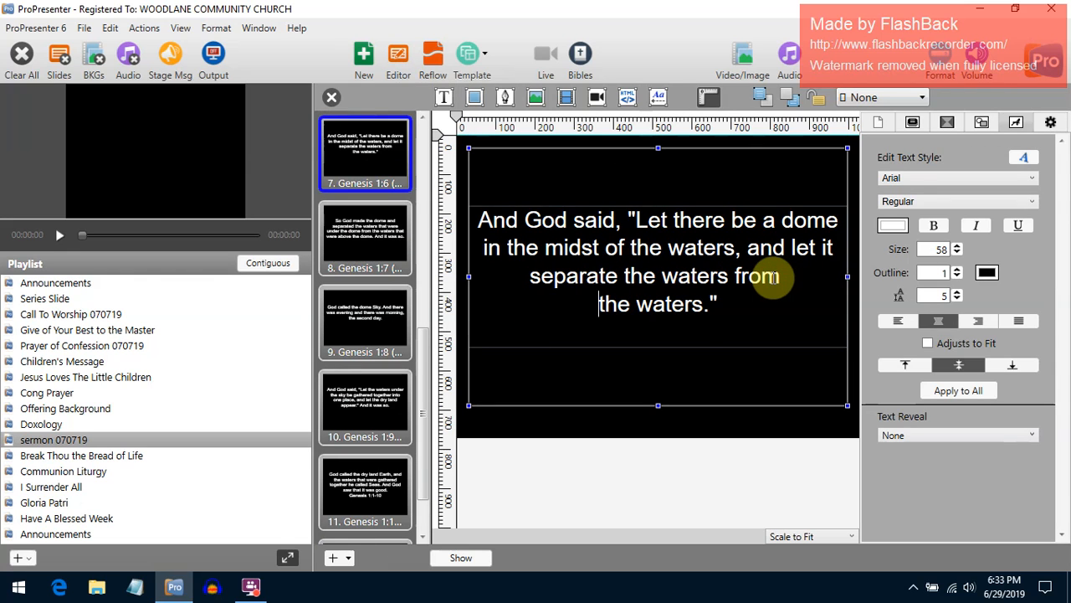
{"action": "left_click", "coordinate": [331, 98]}
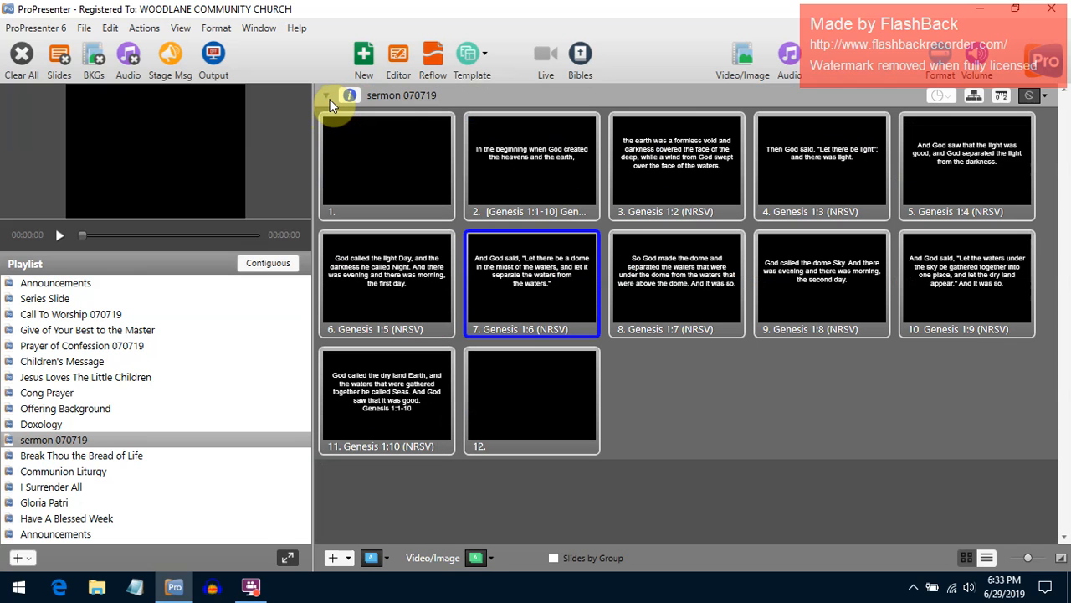